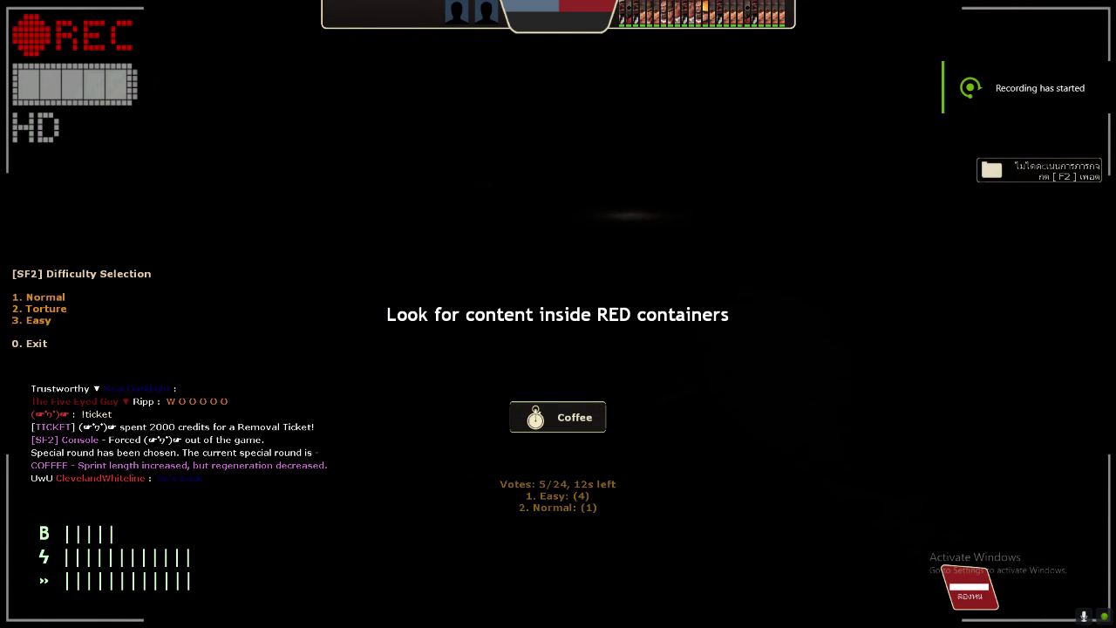
key("3")
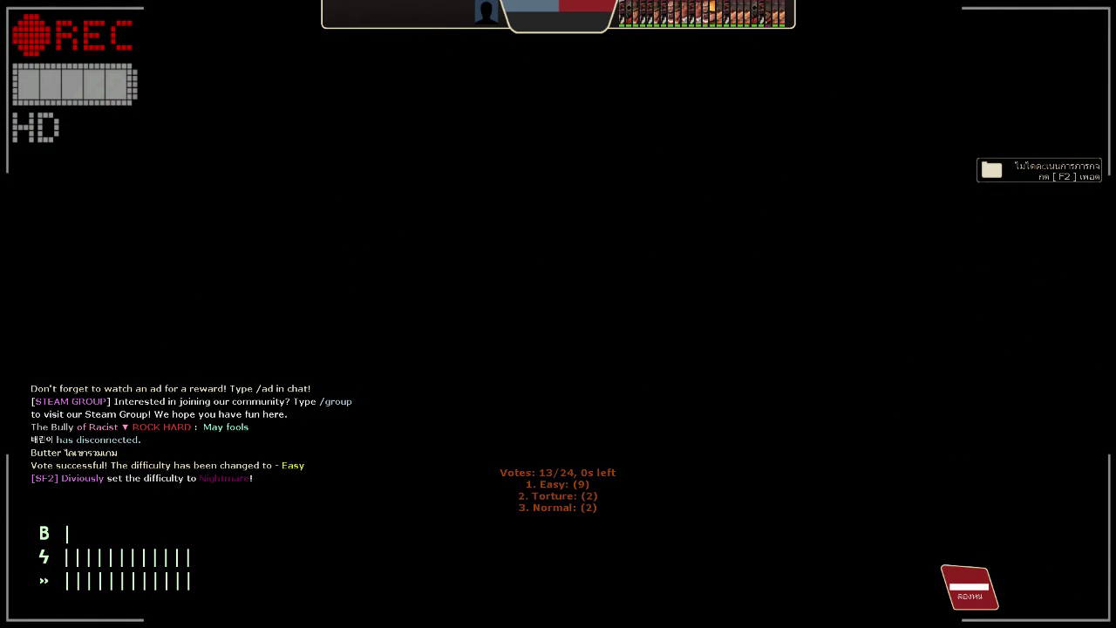
key("f")
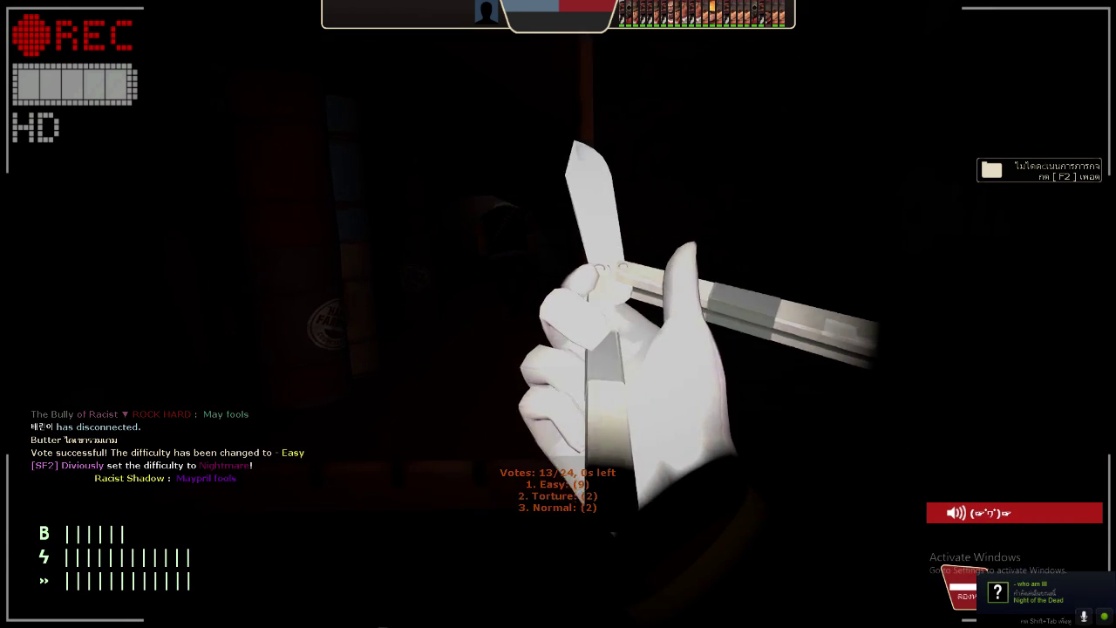
left_click(558, 314)
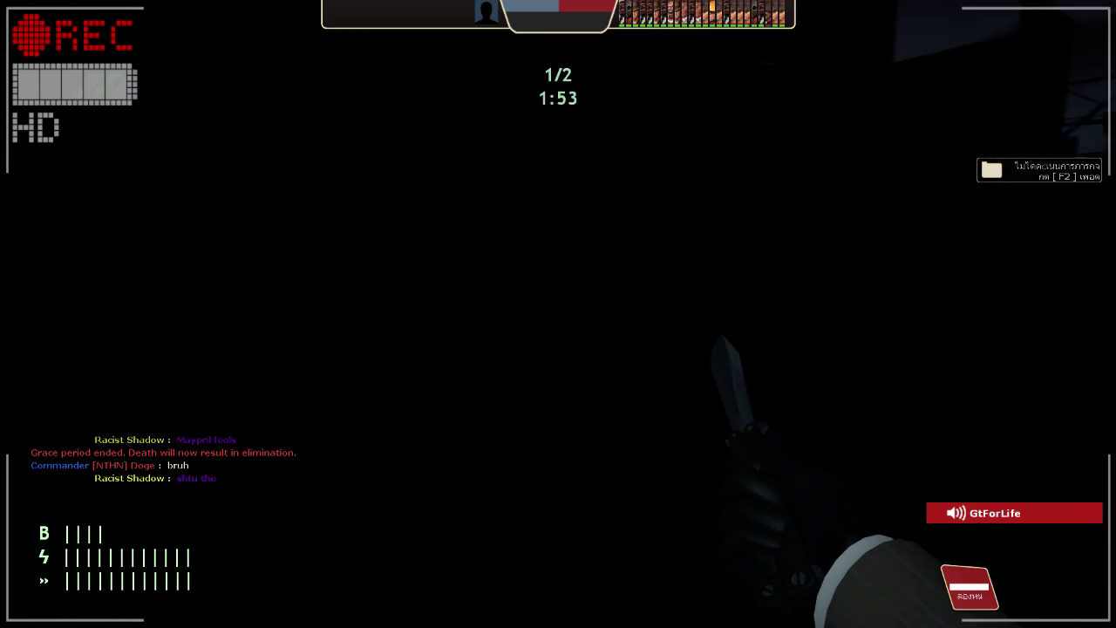
left_click(558, 313)
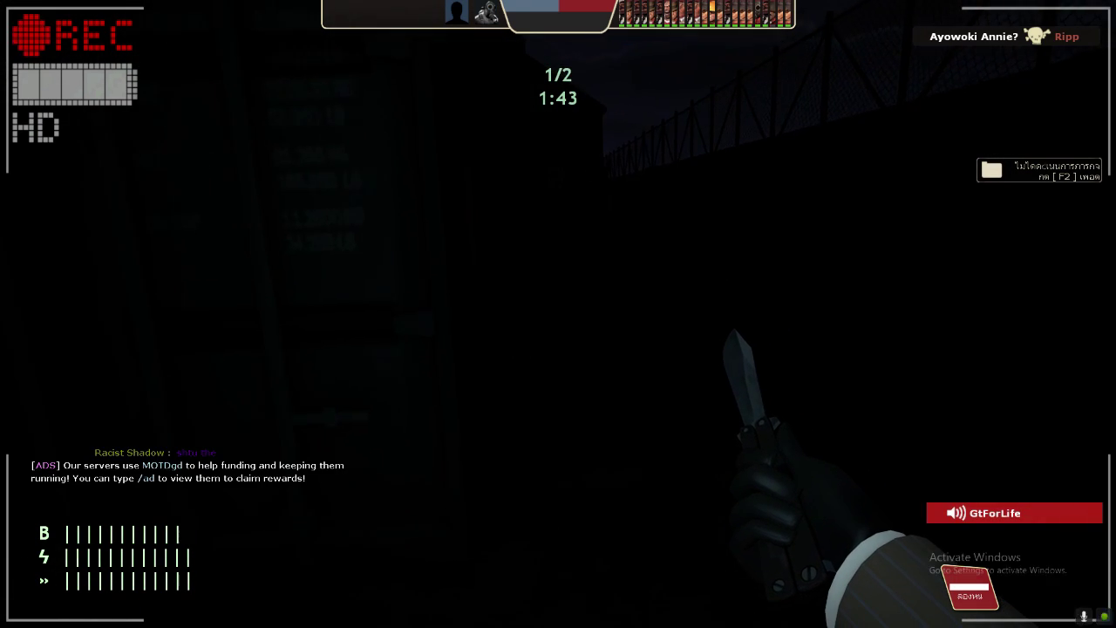
key("q")
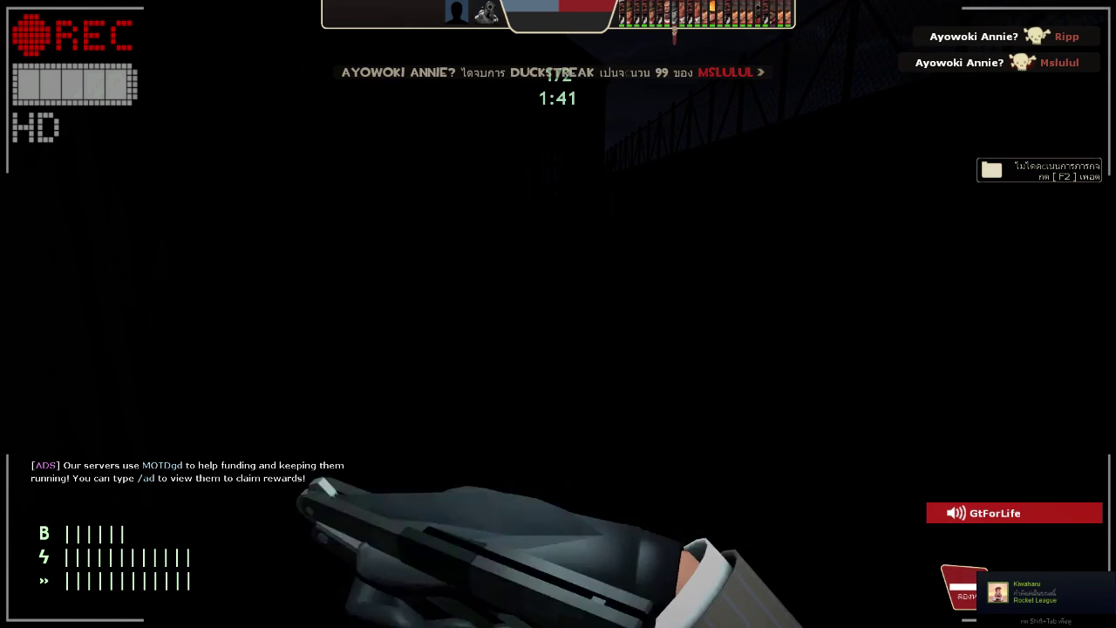
key("q")
right_click(558, 314)
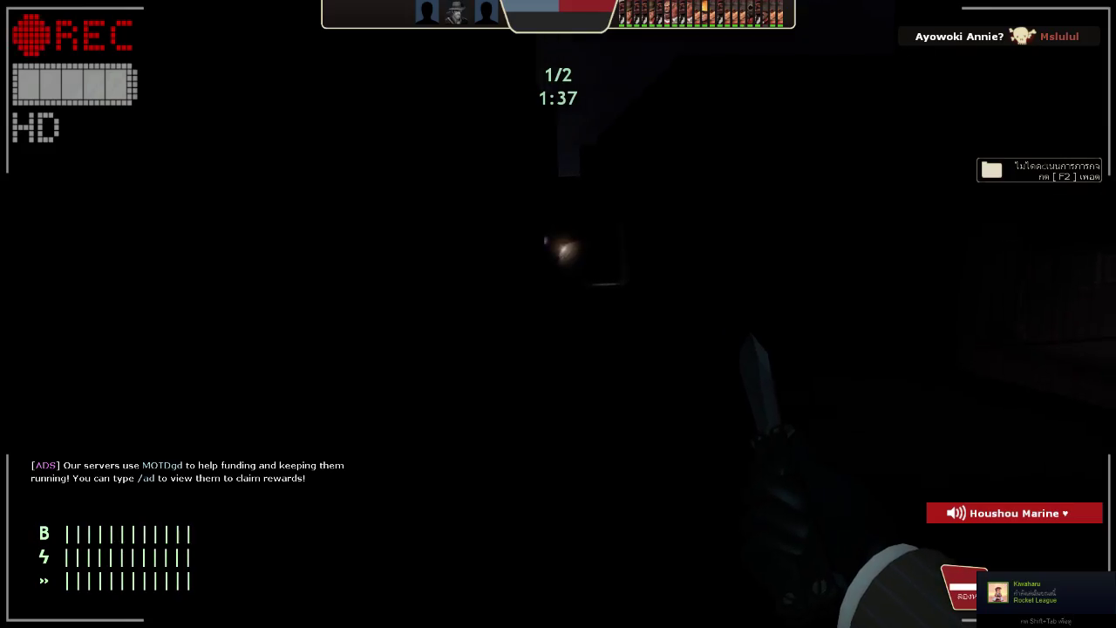
right_click(558, 314)
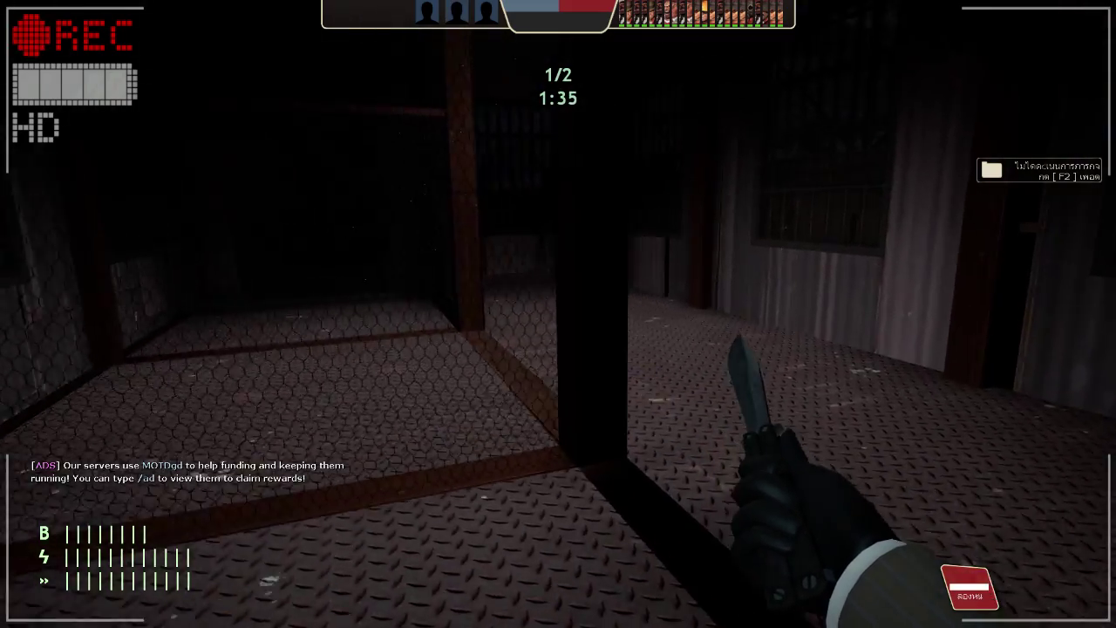
key("q")
key("q")
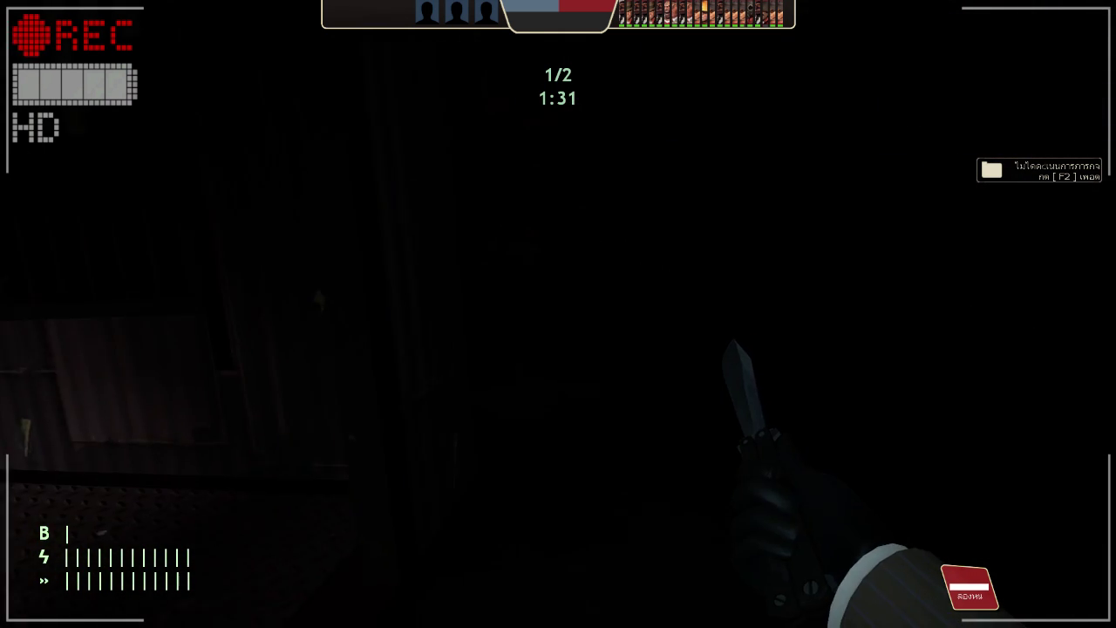
right_click(557, 314)
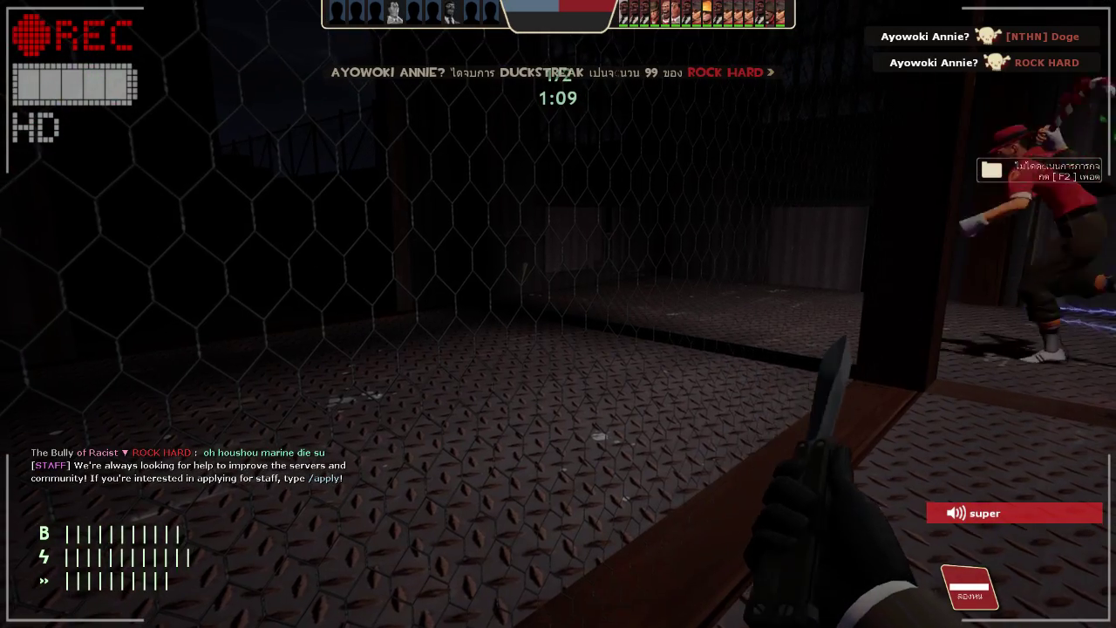
left_click(558, 314)
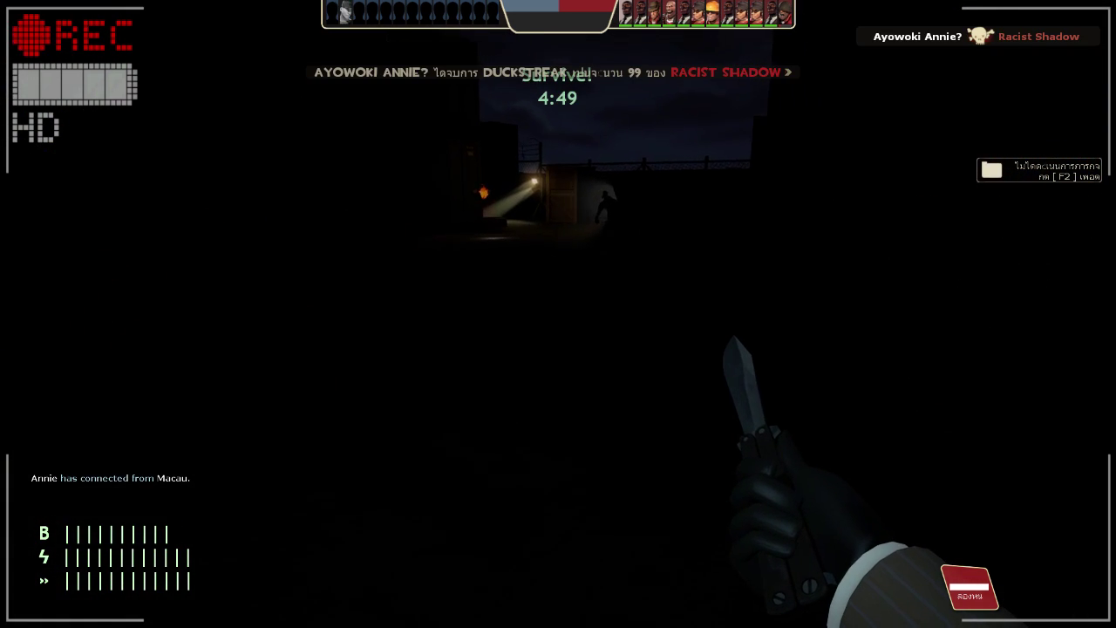
right_click(558, 314)
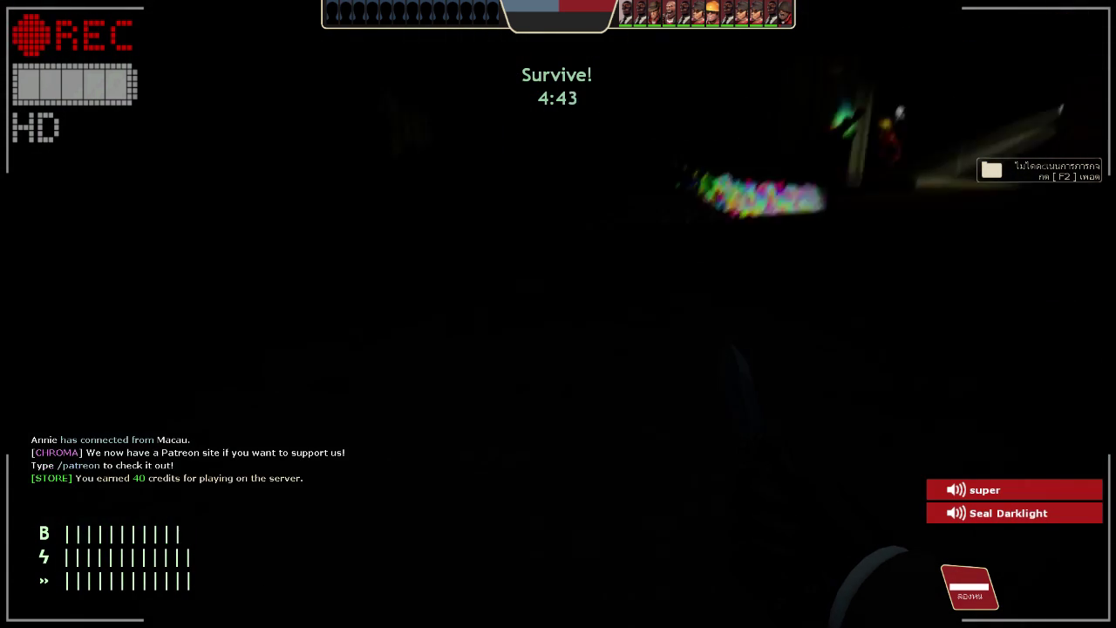
right_click(558, 314)
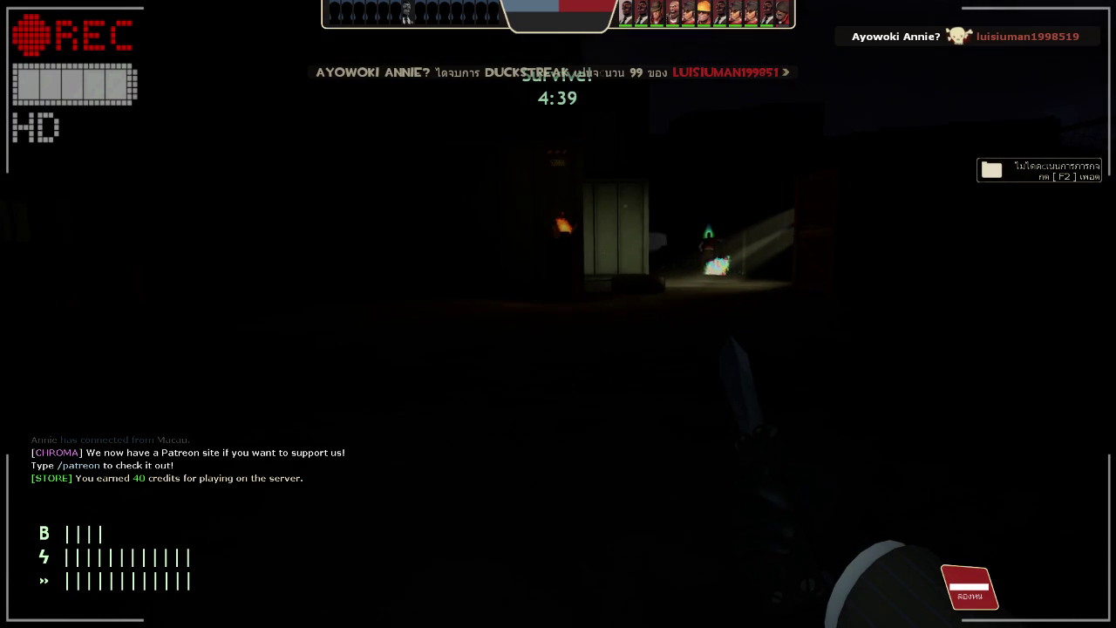
right_click(558, 313)
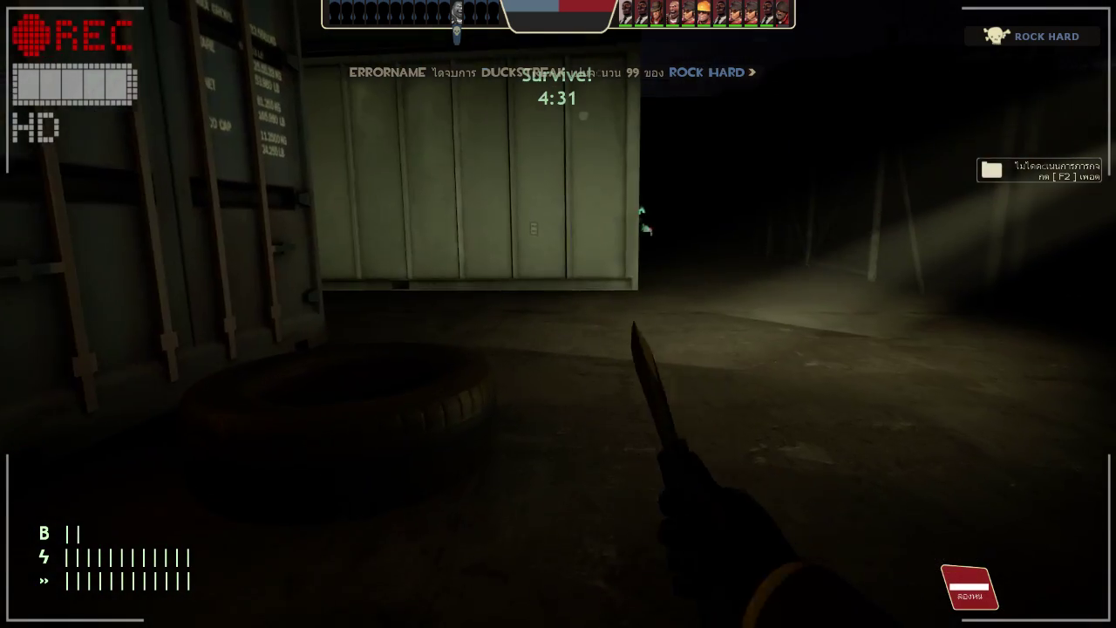
key("f")
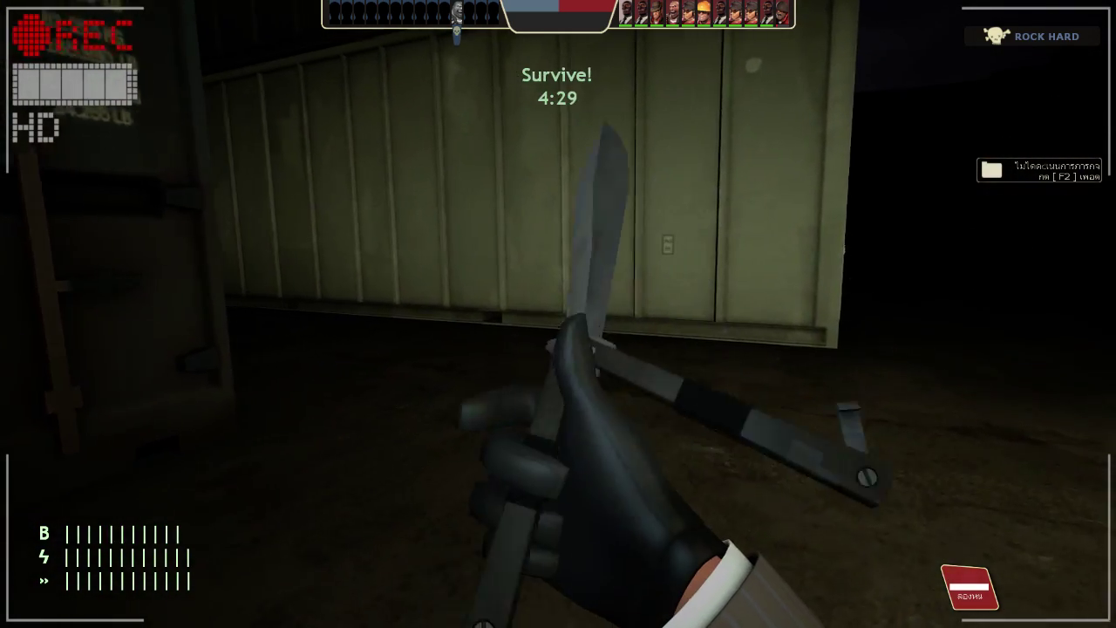